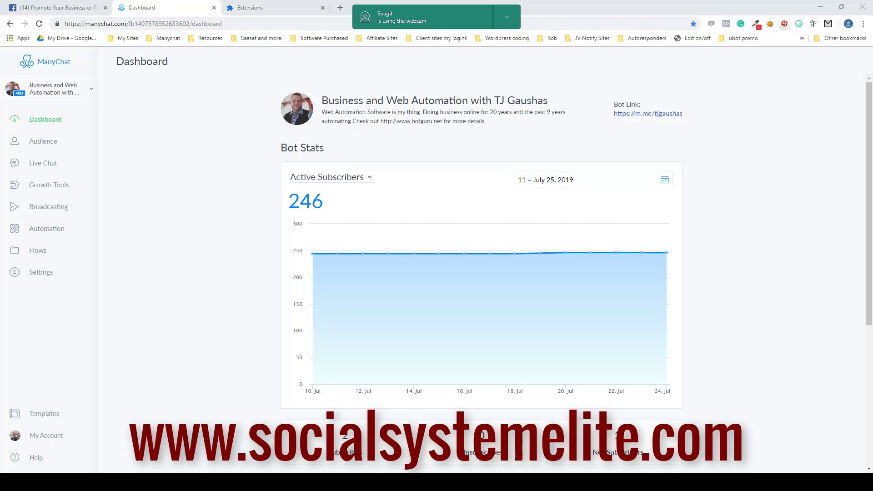
Step: Open ManyChat's Broadcasting section and view the full Feb–Jul 2019 broadcast history
{"action": "double_click", "coordinate": [298, 224]}
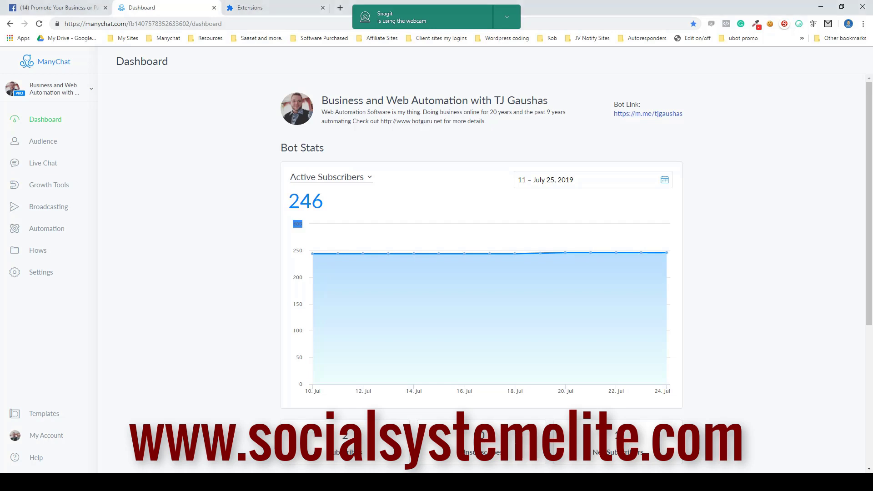
{"action": "left_click", "coordinate": [49, 207]}
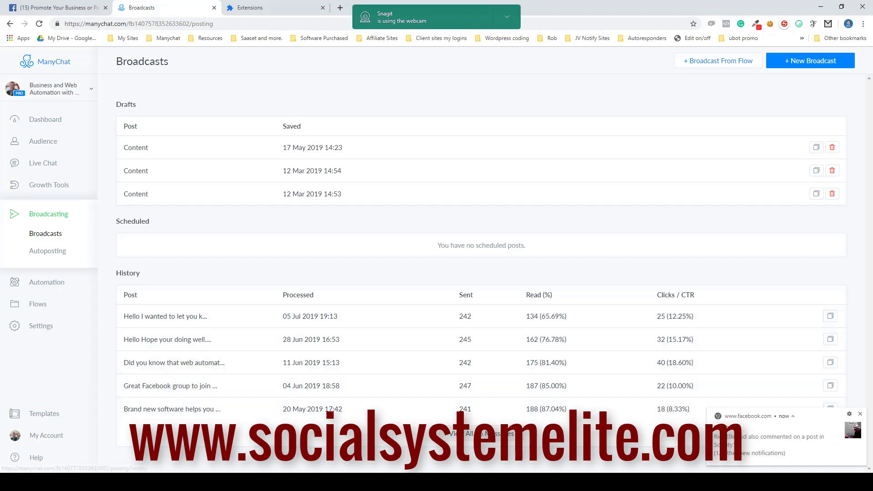
{"action": "left_click", "coordinate": [482, 433]}
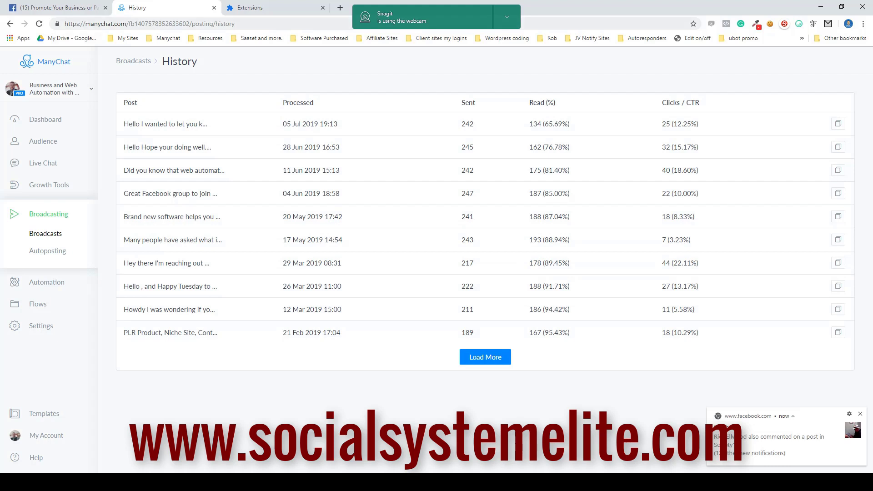
Step: Switch to the Facebook group's members page and highlight the 144,627 member count
{"action": "key", "text": "ctrl+1"}
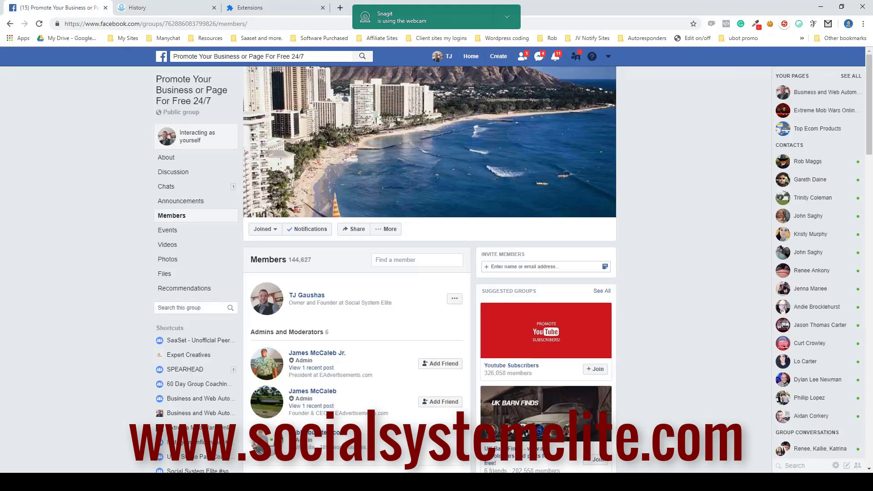
{"action": "left_click_drag", "start_coordinate": [313, 260], "coordinate": [288, 260]}
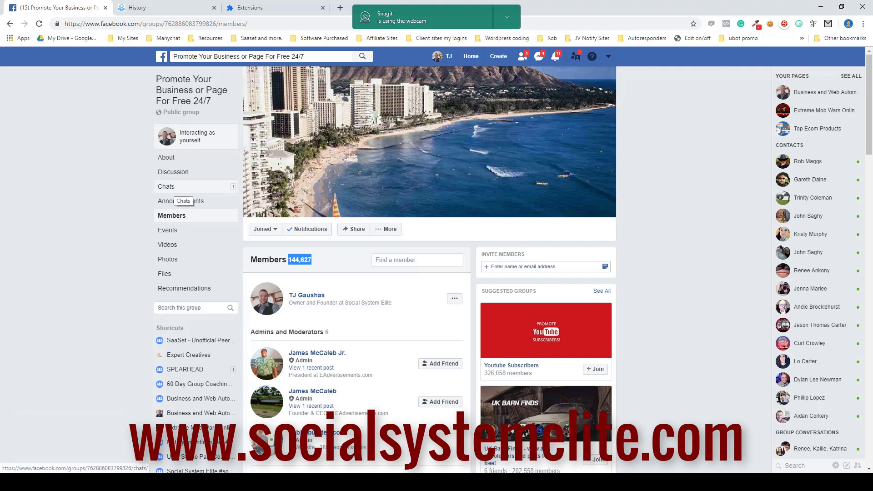
Step: Start a group chat named 'Test' from the group's Chats, briefly checking the Mass Adder extension
{"action": "left_click", "coordinate": [177, 188]}
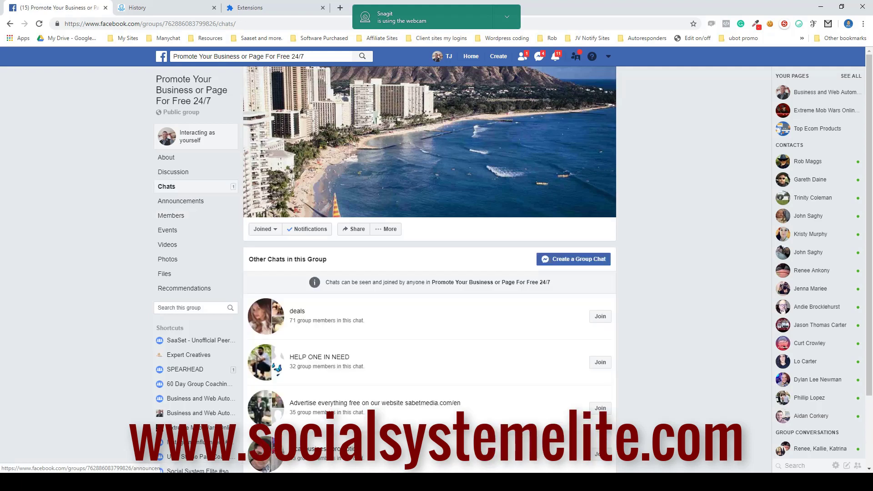
{"action": "left_click", "coordinate": [574, 260]}
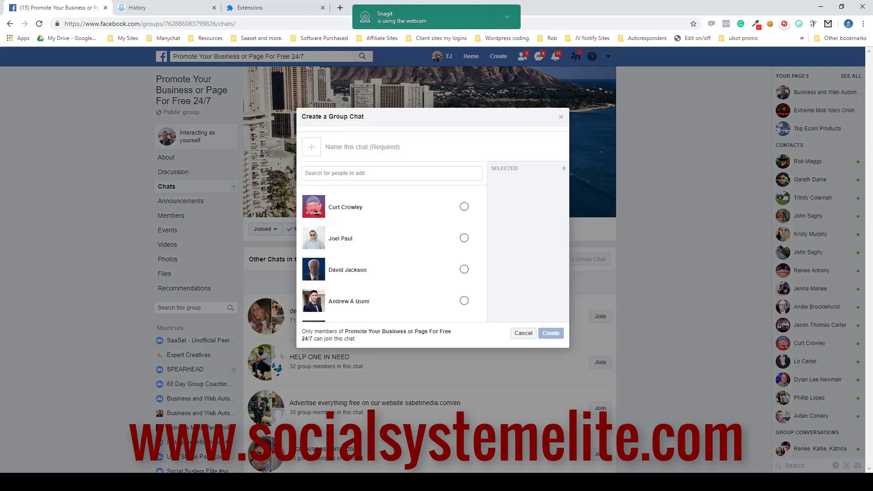
{"action": "type", "text": "Test"}
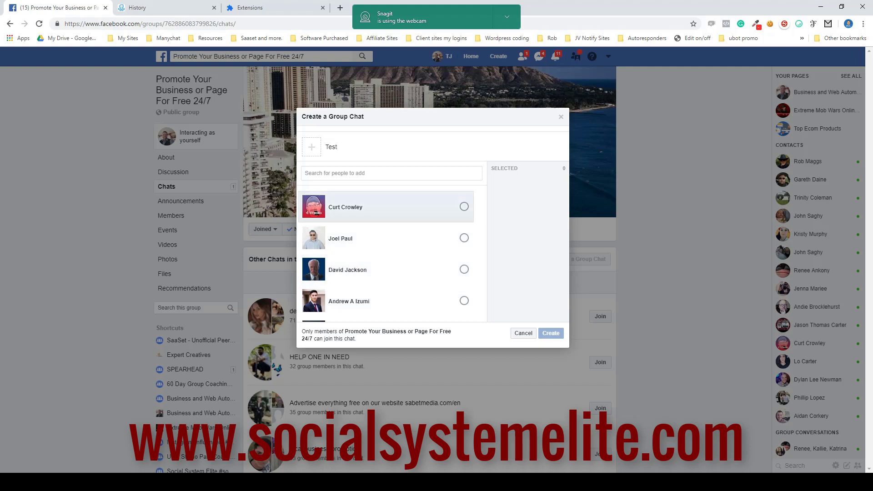
{"action": "scroll", "coordinate": [386, 254], "scroll_direction": "down", "scroll_amount": 5}
{"action": "scroll", "coordinate": [386, 253], "scroll_direction": "up", "scroll_amount": 5}
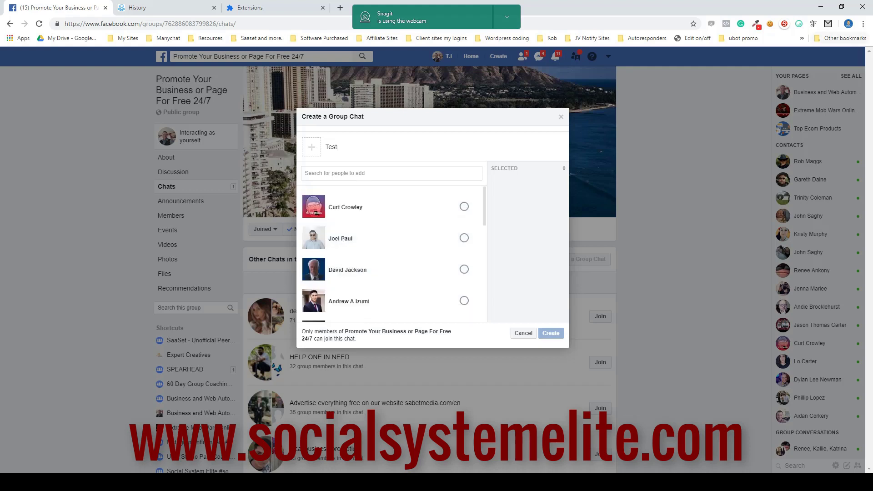
{"action": "left_click", "coordinate": [828, 24]}
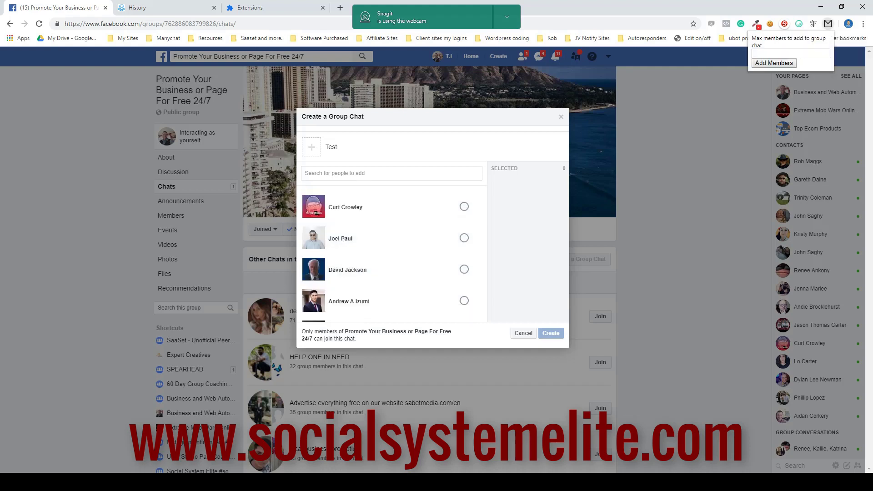
{"action": "key", "text": "Escape"}
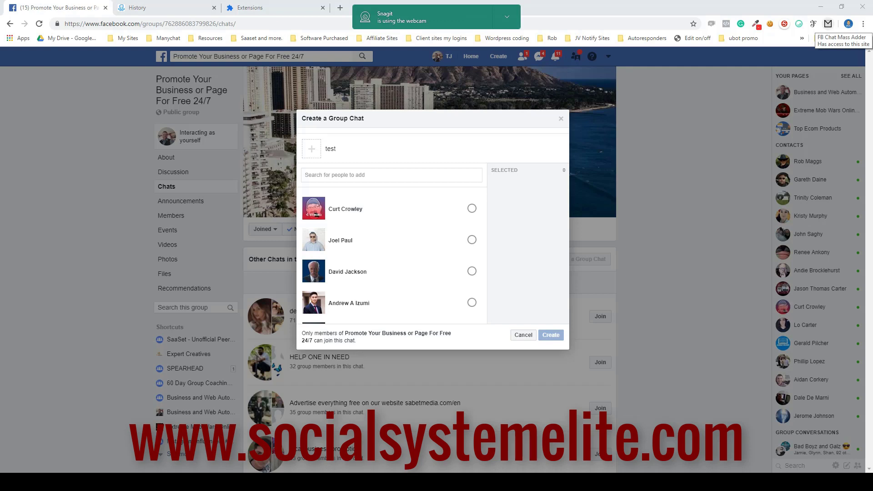
Step: In FB Chat Mass Adder, set max members to 200 and skip count to 5, then start adding
{"action": "left_click", "coordinate": [828, 24]}
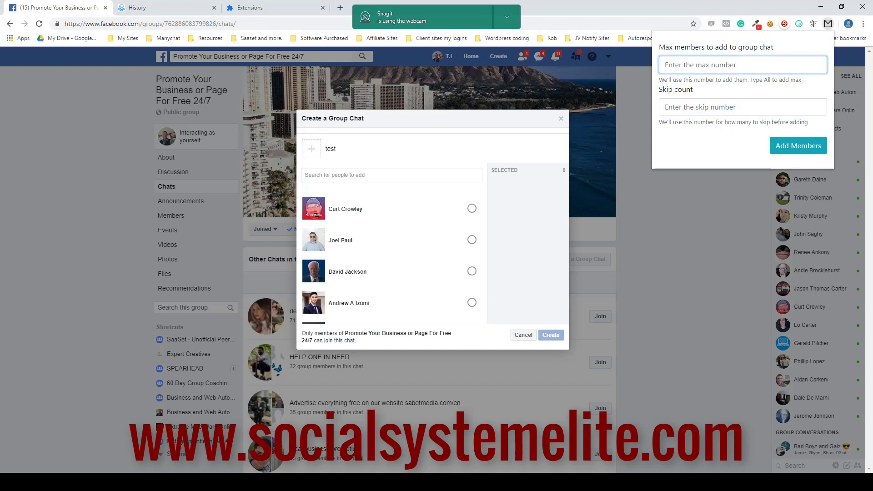
{"action": "type", "text": "A"}
{"action": "type", "text": "ll"}
{"action": "key", "text": "BackSpace"}
{"action": "key", "text": "BackSpace"}
{"action": "key", "text": "BackSpace"}
{"action": "type", "text": "200"}
{"action": "key", "text": "Tab"}
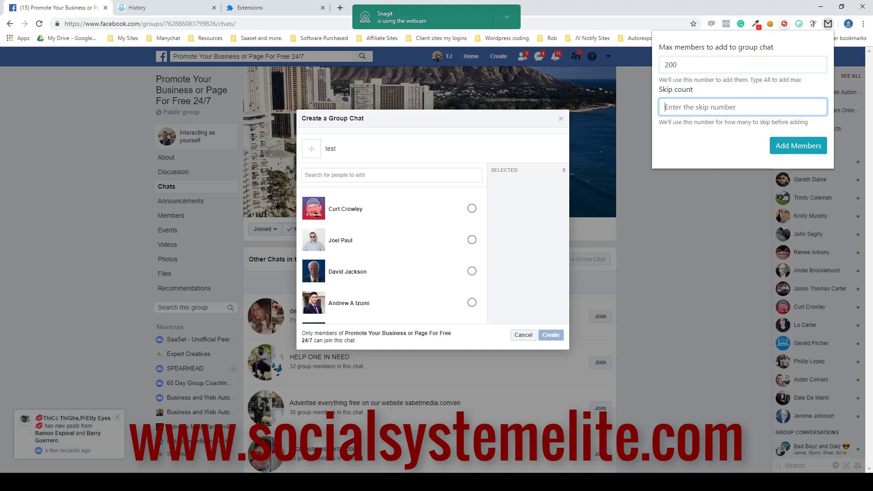
{"action": "type", "text": "200"}
{"action": "key", "text": "BackSpace"}
{"action": "key", "text": "BackSpace"}
{"action": "key", "text": "BackSpace"}
{"action": "type", "text": "5"}
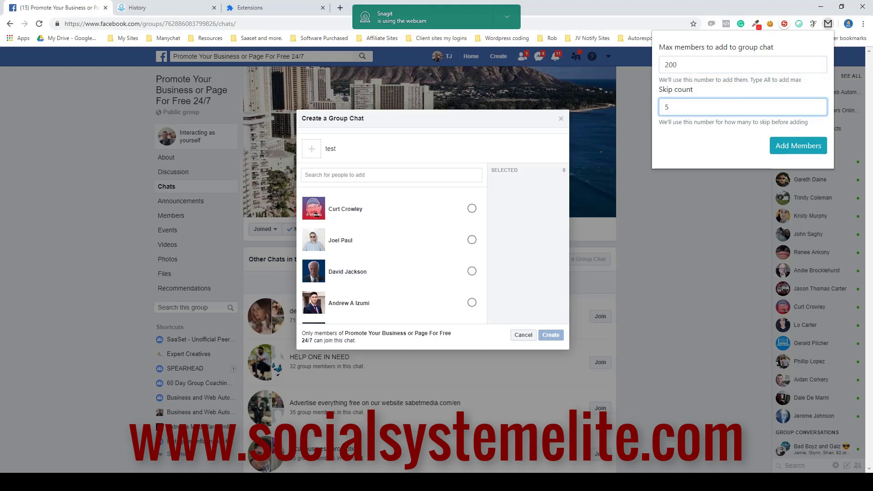
{"action": "left_click", "coordinate": [798, 146]}
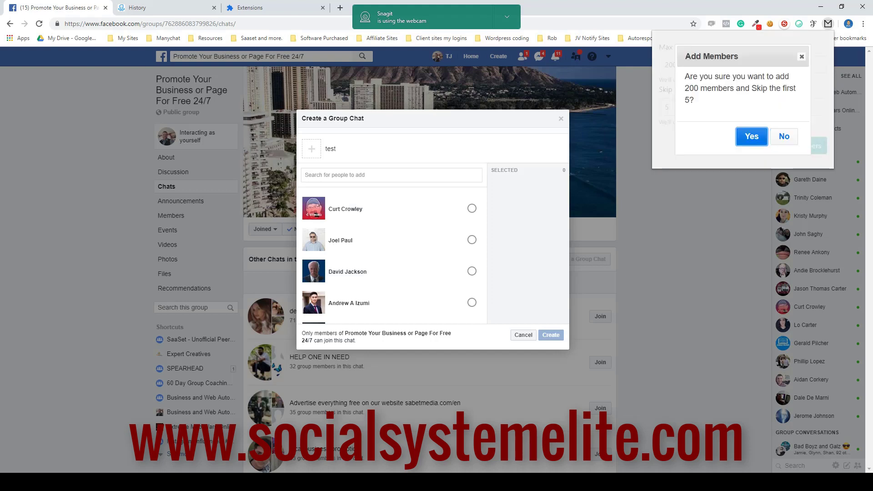
Step: Confirm the Mass Adder run so 200 members are ticked, skipping the first five
{"action": "key", "text": "Return"}
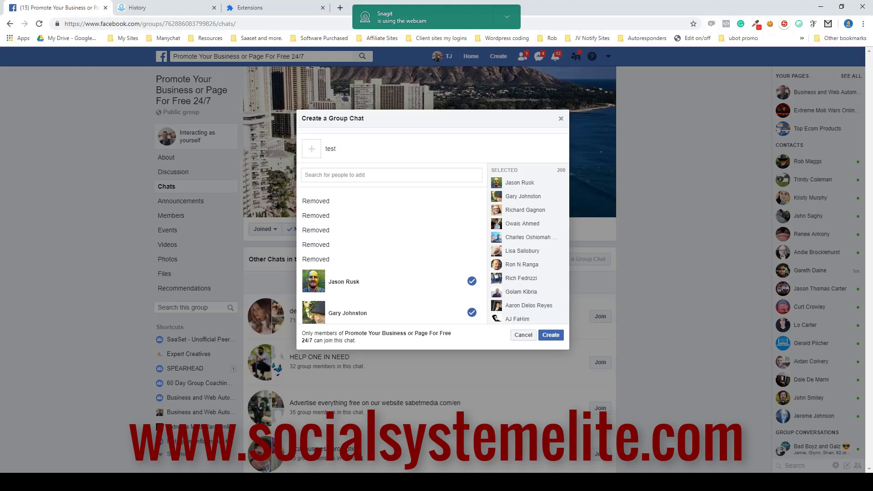
Step: Dismiss the Create a Group Chat dialog without creating the test chat
{"action": "key", "text": "Escape"}
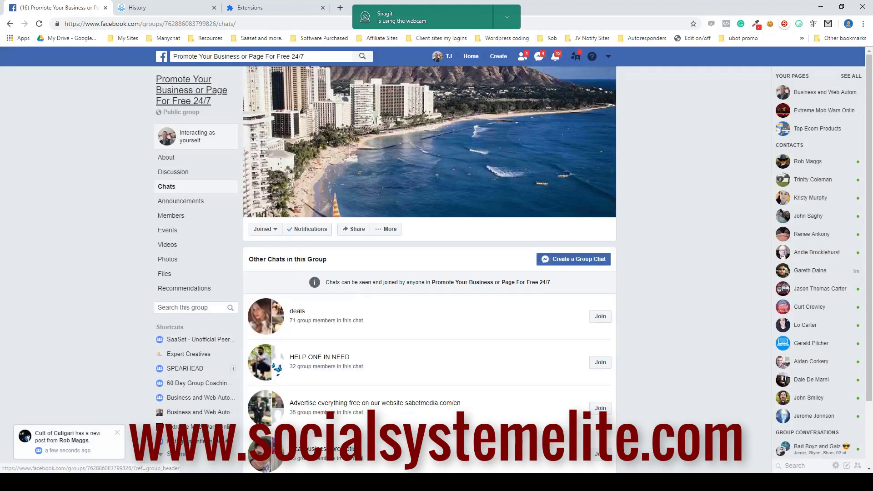